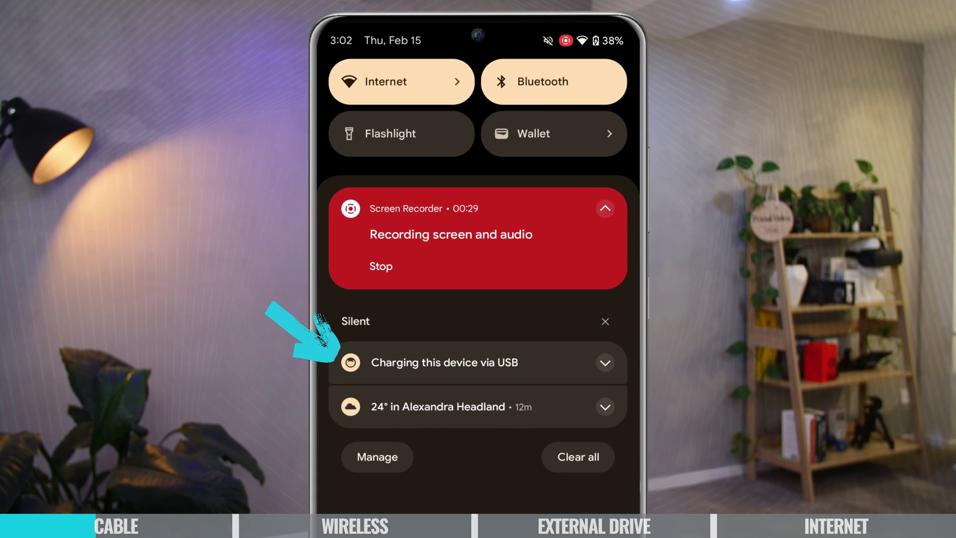
Step: Change the phone's USB mode from charging to File transfer / Android Auto in USB Preferences
left_click(566, 357)
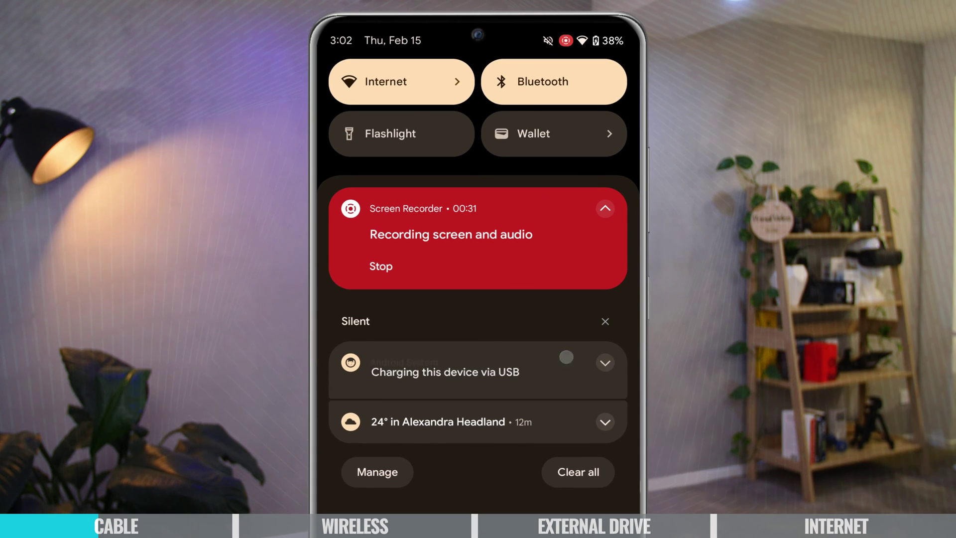
left_click(445, 404)
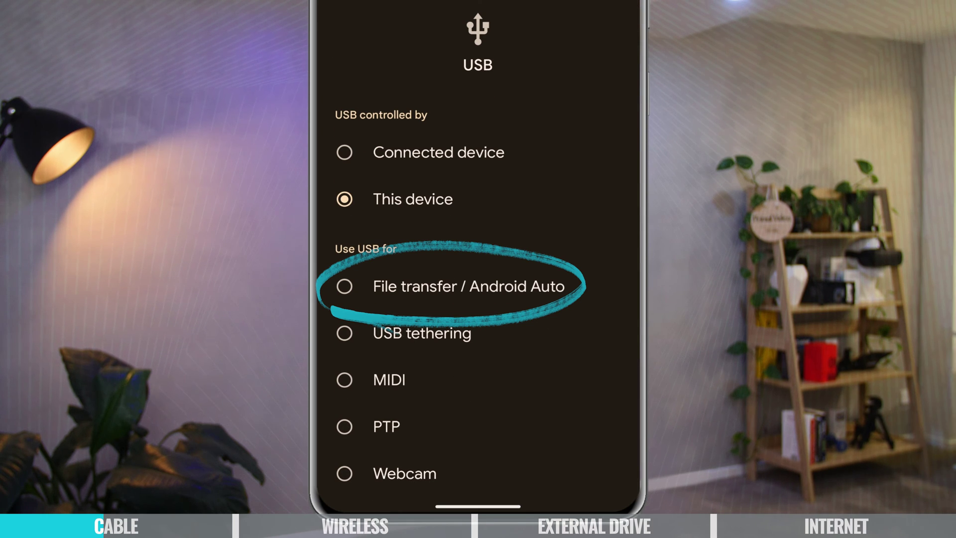
left_click(343, 287)
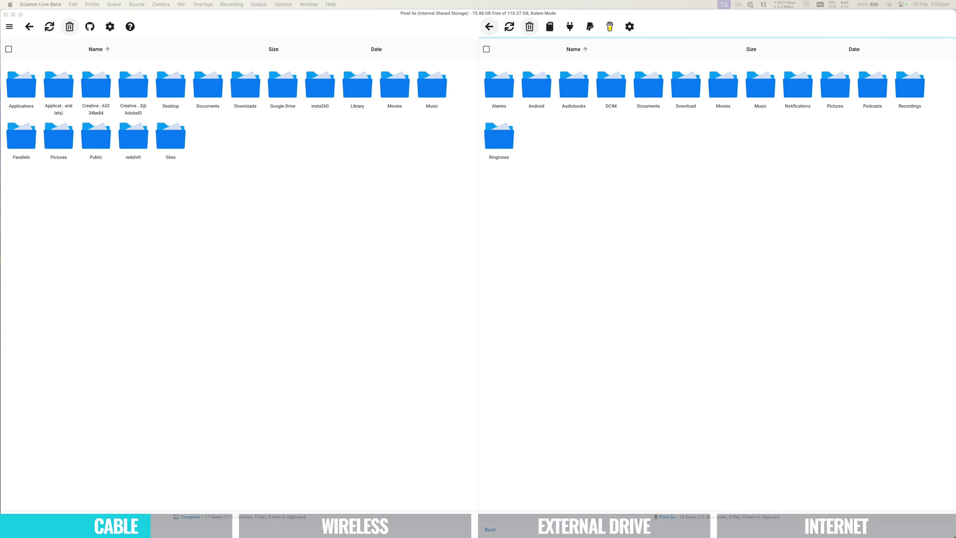
Step: Copy IMG_9477.MOV, IMG_9478.MOV and IMG_9481.MOV from Mac Downloads into the phone's Movies folder
double_click(244, 85)
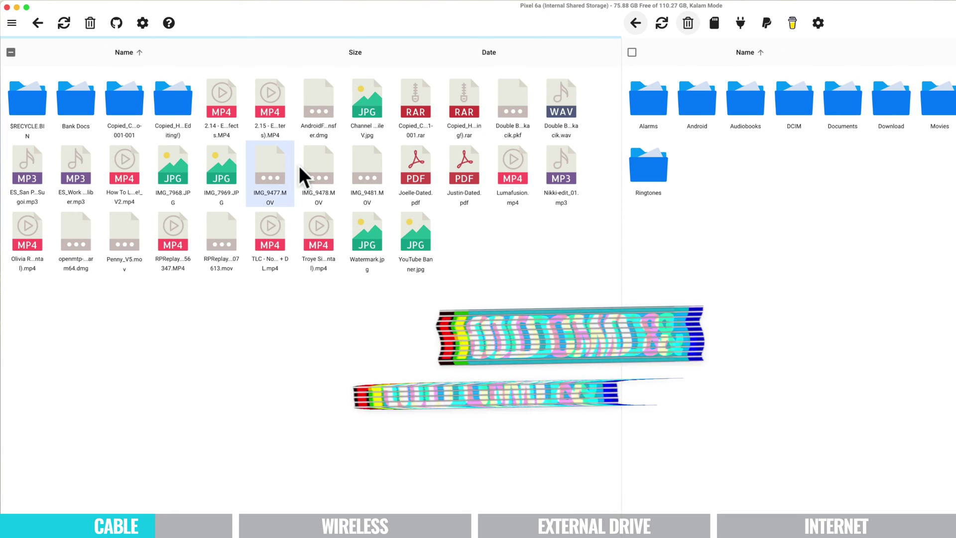
left_click(318, 160, "super")
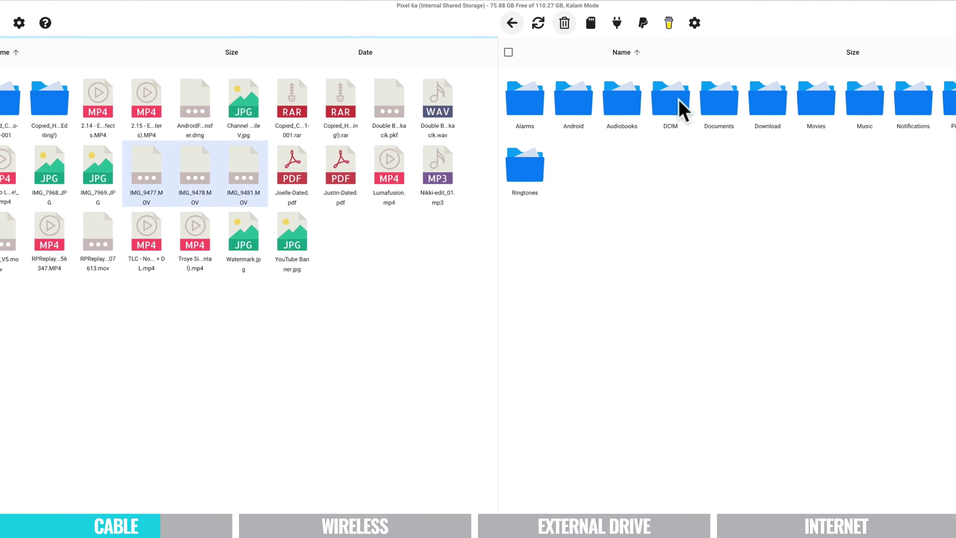
double_click(788, 104)
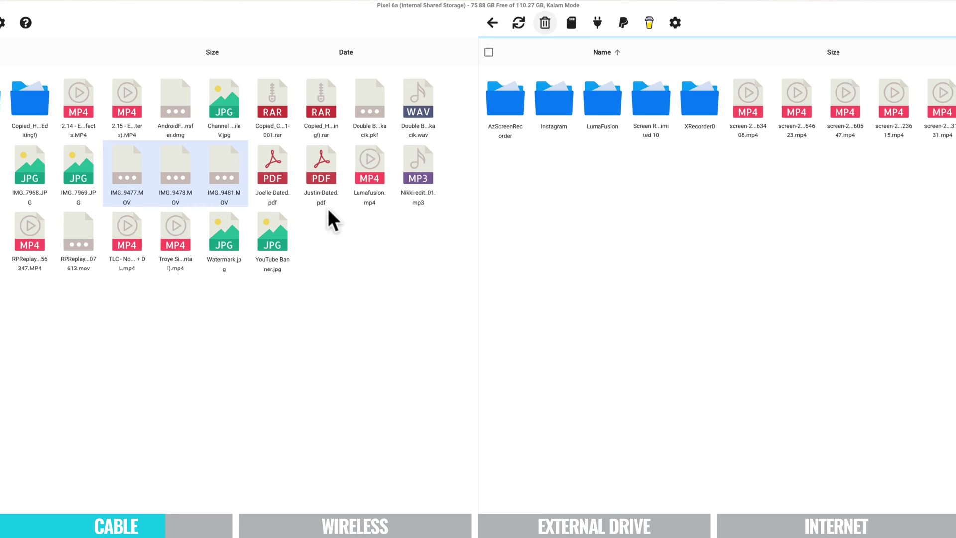
left_click_drag(131, 177, 669, 236)
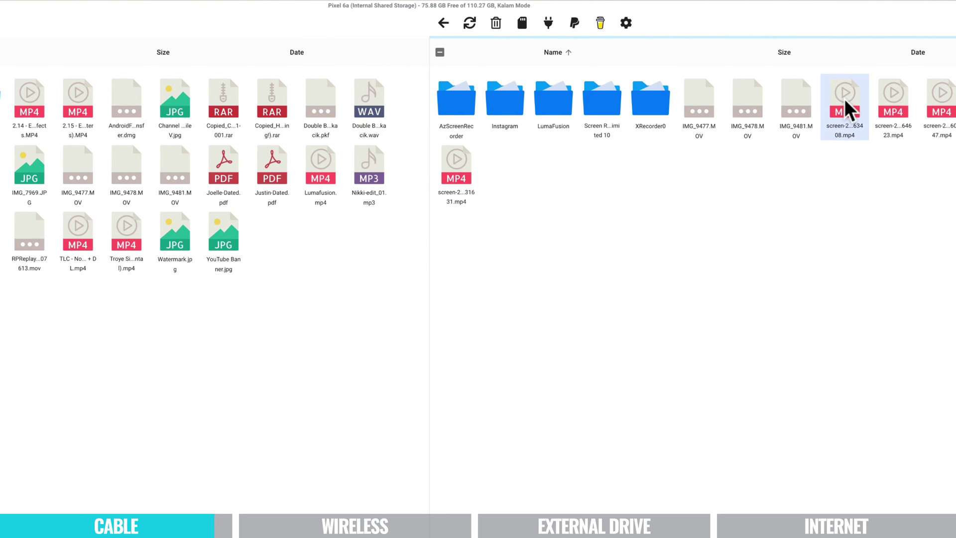
Step: Copy the screen recording MP4 to the Mac and scrub it ahead to 01:16 in QuickTime
left_click_drag(844, 99, 119, 330)
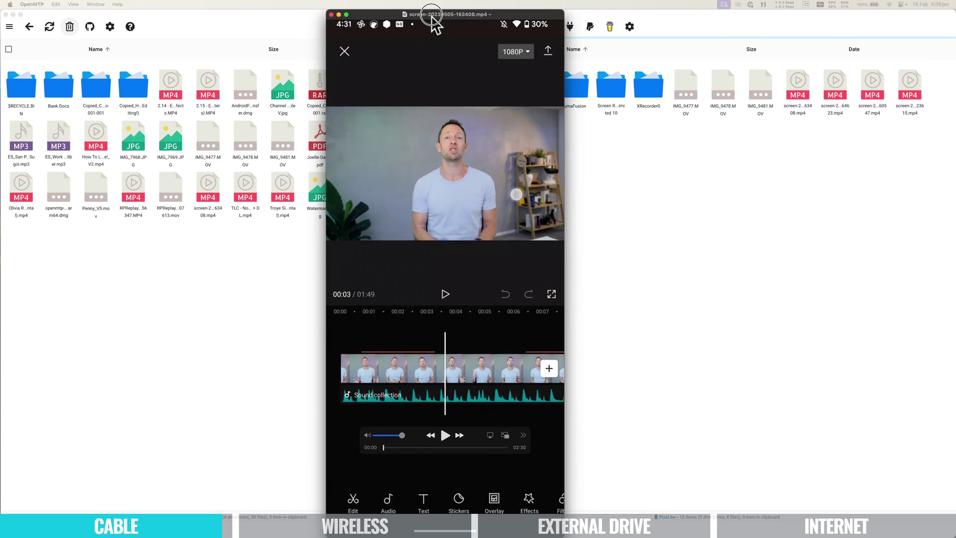
left_click(431, 15)
mouse_move(405, 447)
left_mouse_down()
mouse_move(508, 449)
mouse_move(446, 447)
left_mouse_up()
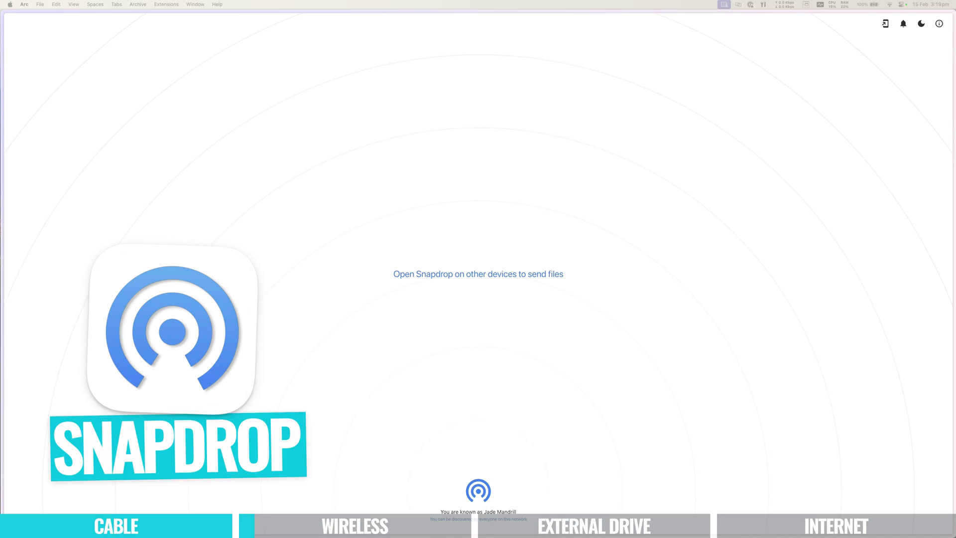
Step: Reopen the snapdrop.net page from Arc's address bar so both devices see each other
mouse_move(5, 54)
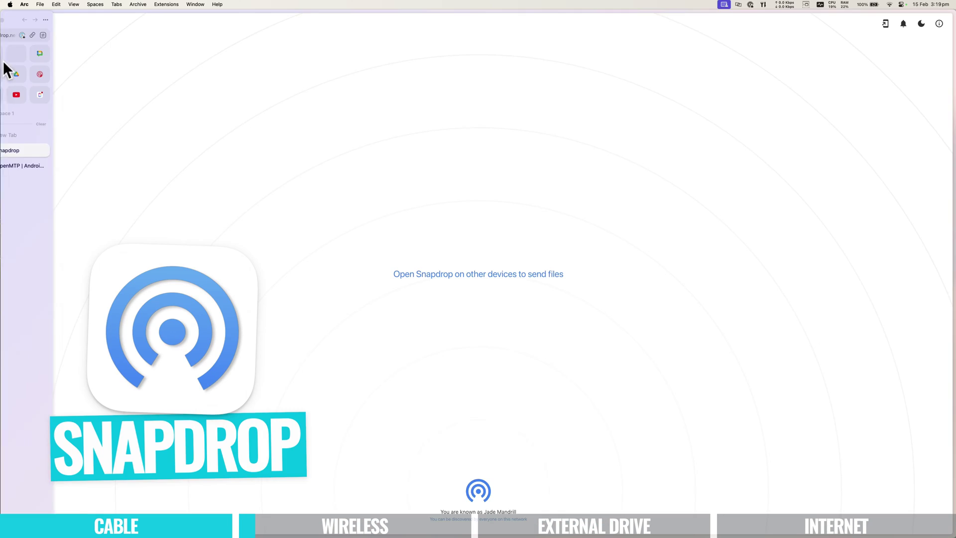
left_click(29, 34)
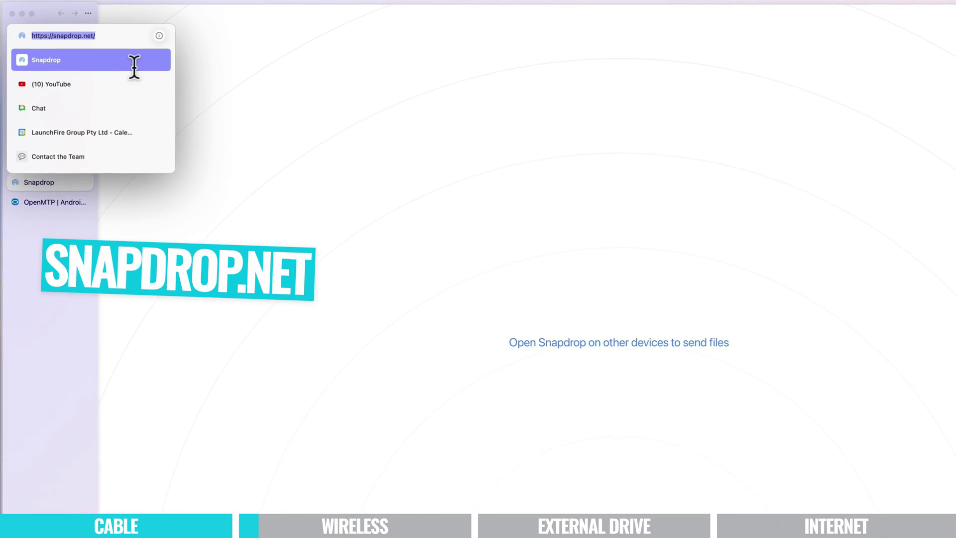
left_click(133, 60)
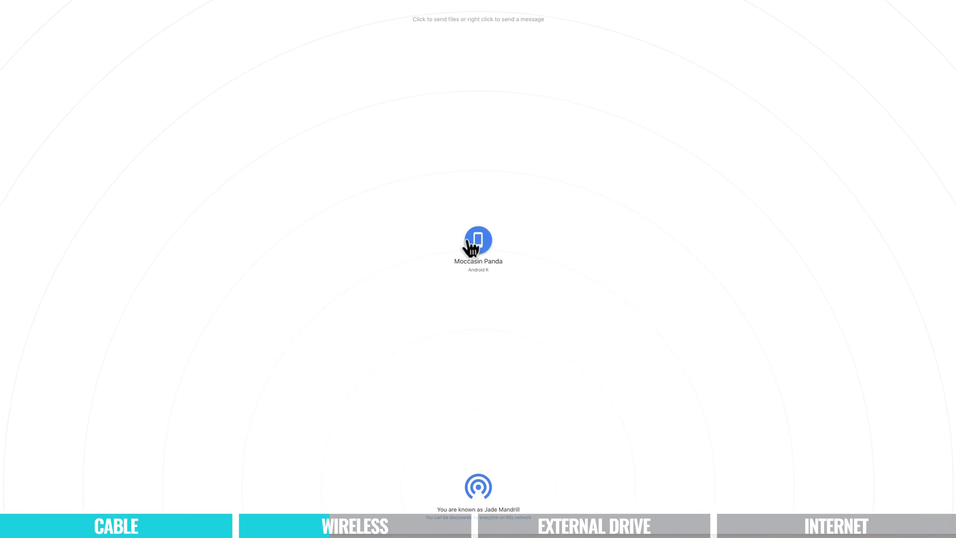
Step: Send RPReplay_Final1707707613.mov from the Mac's Downloads to the phone's Snapdrop device icon
left_click(468, 241)
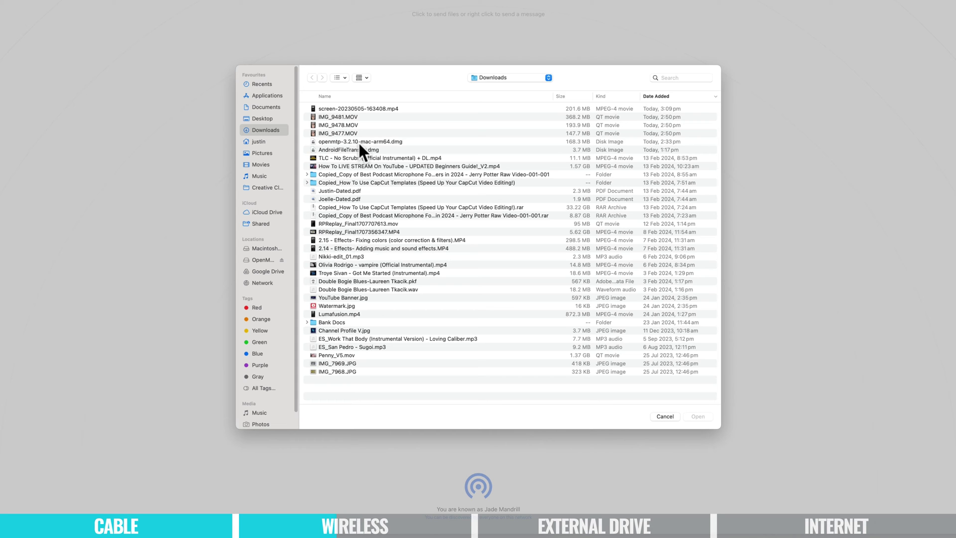
left_click(349, 223)
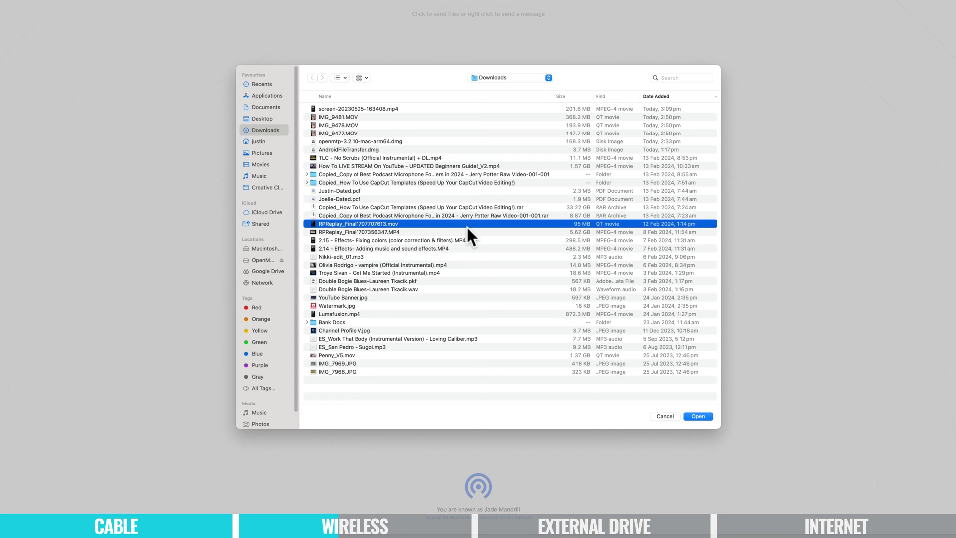
left_click(697, 416)
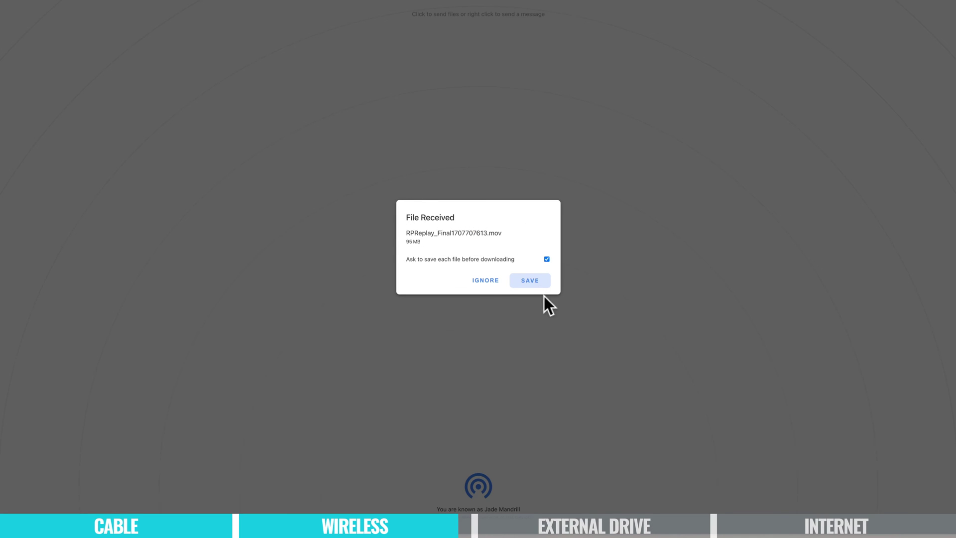
Step: Save the received 95 MB RPReplay_Final1707707613.mov from the File Received dialog
left_click(529, 280)
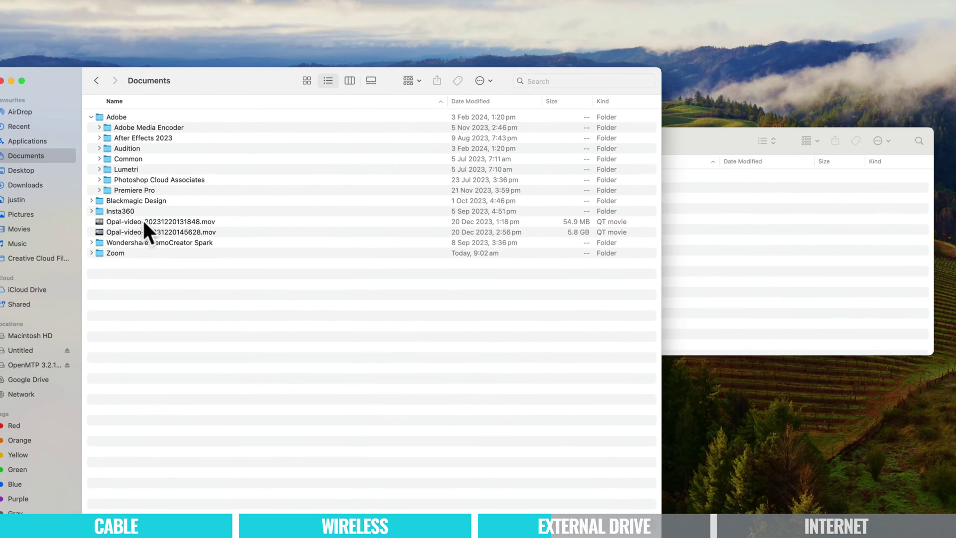
Step: Copy the 54.9 MB Opal-video-20231220131848.mov onto the Untitled drive, then eject Untitled
left_click(135, 221)
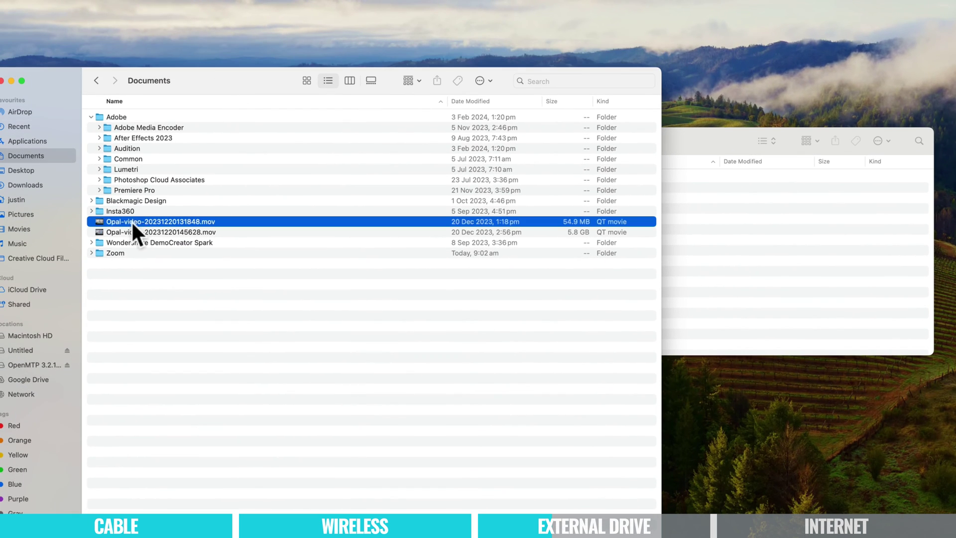
left_click_drag(118, 220, 744, 248)
left_click_drag(733, 148, 567, 67)
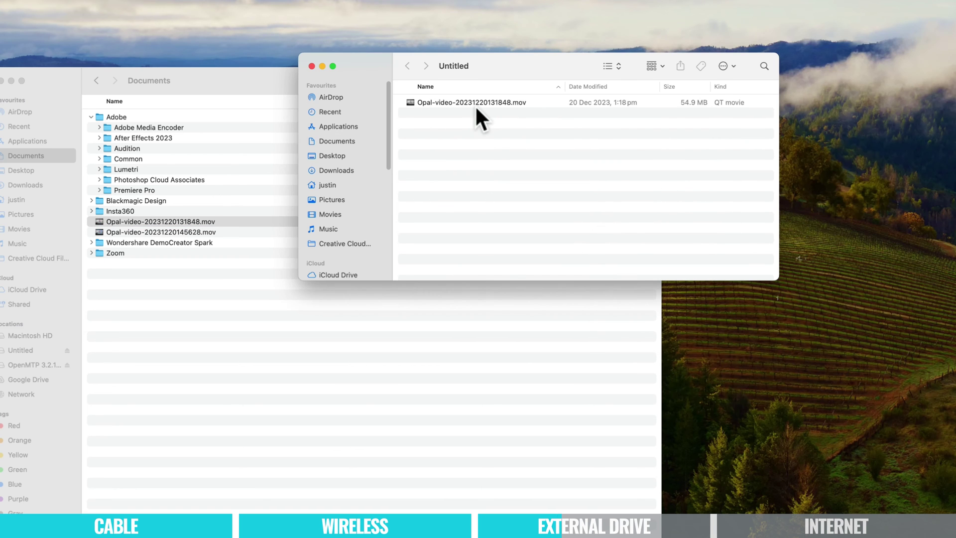
scroll(342, 194, "down", 5)
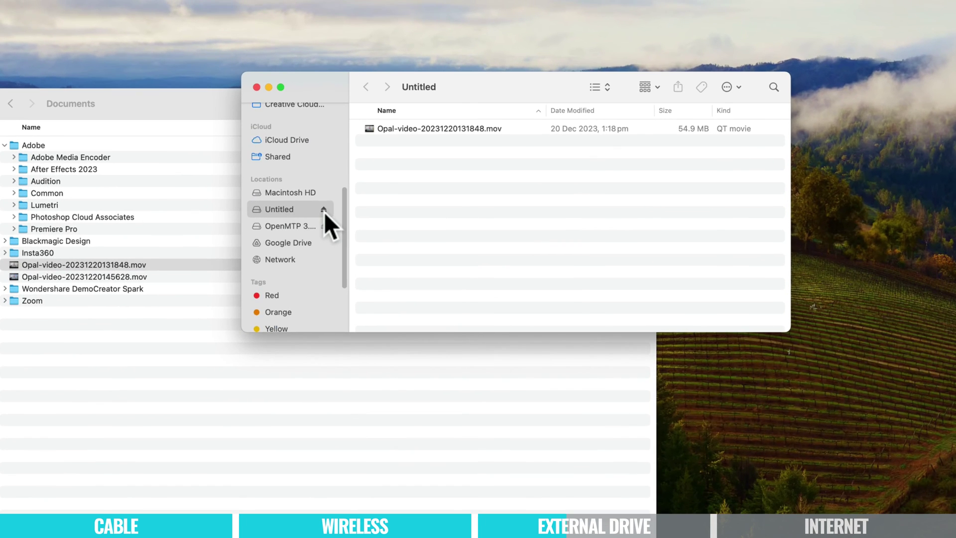
left_click(323, 209)
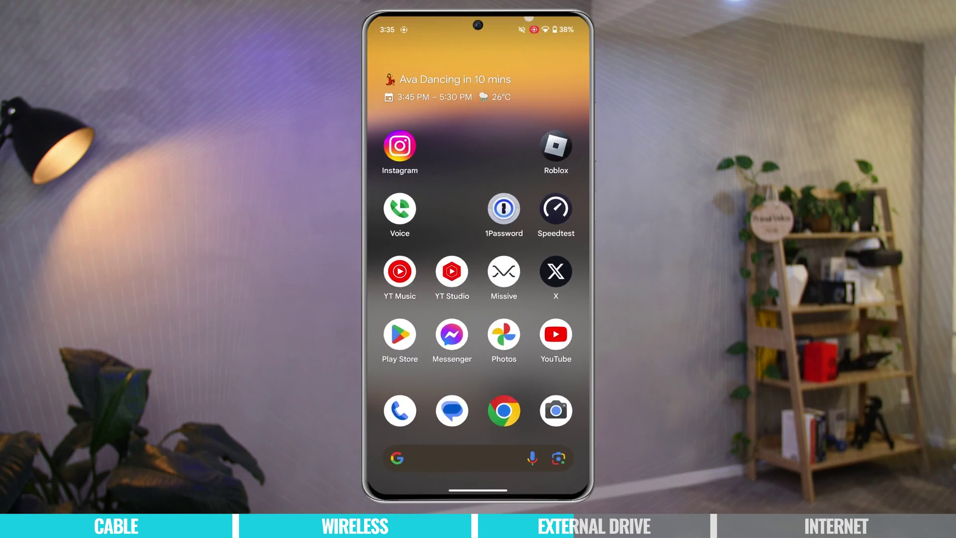
Step: Open the SanDisk USB drive's contents in Files by Google
left_click_drag(513, 30, 509, 416)
left_click(561, 145)
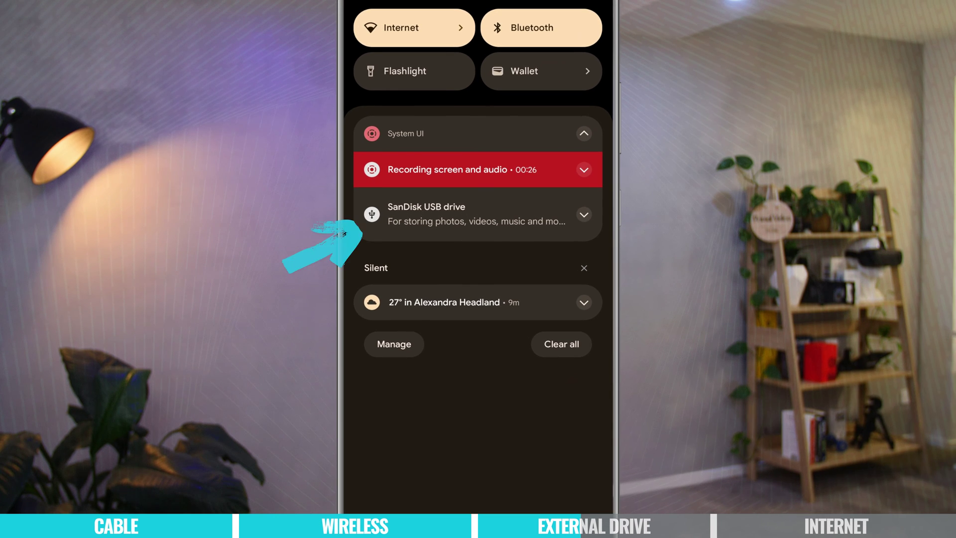
left_click(498, 214)
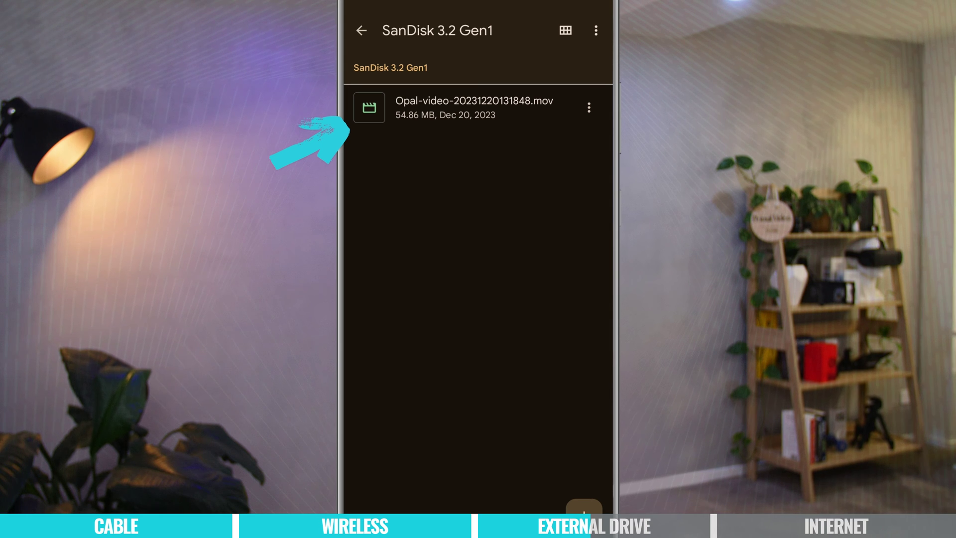
key("super")
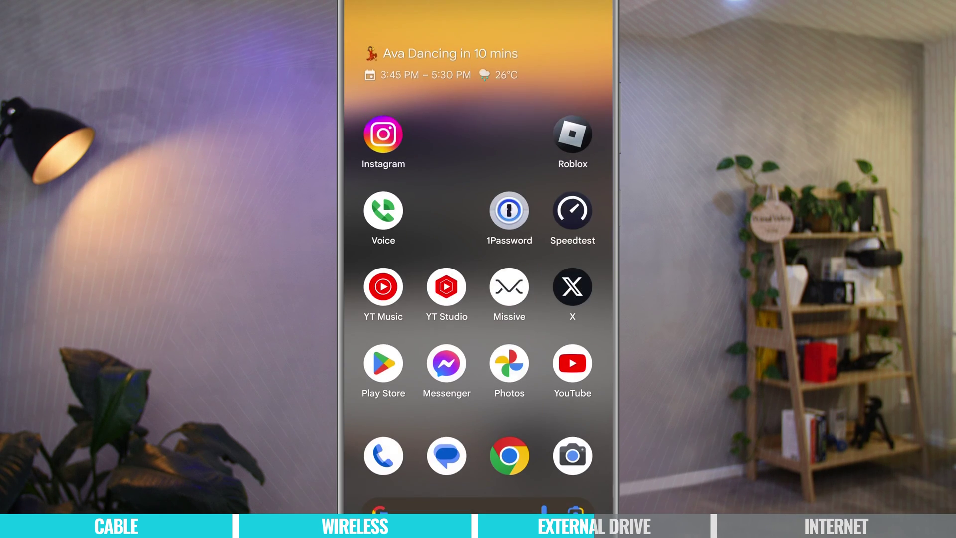
left_click_drag(498, 314, 497, 150)
type("file")
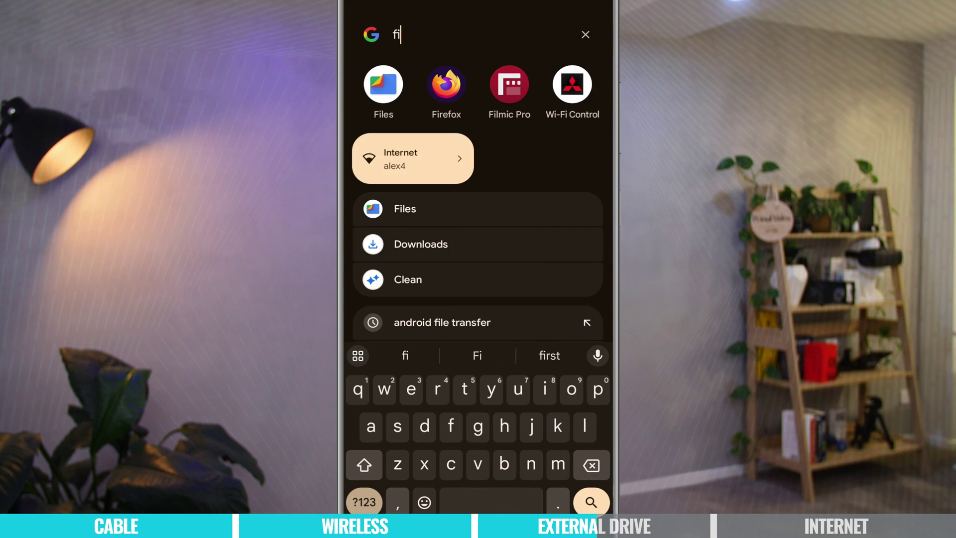
left_click(384, 85)
left_click_drag(526, 455, 527, 414)
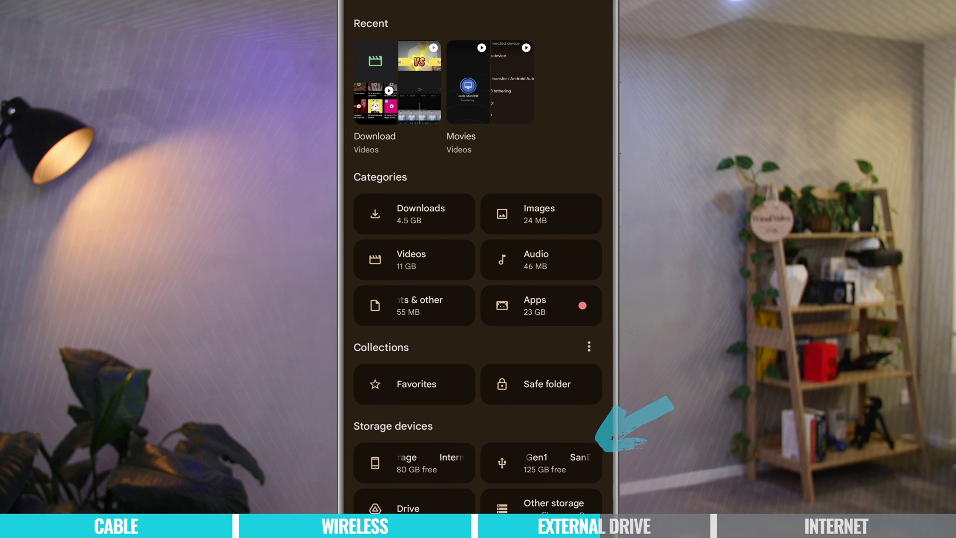
left_click(541, 463)
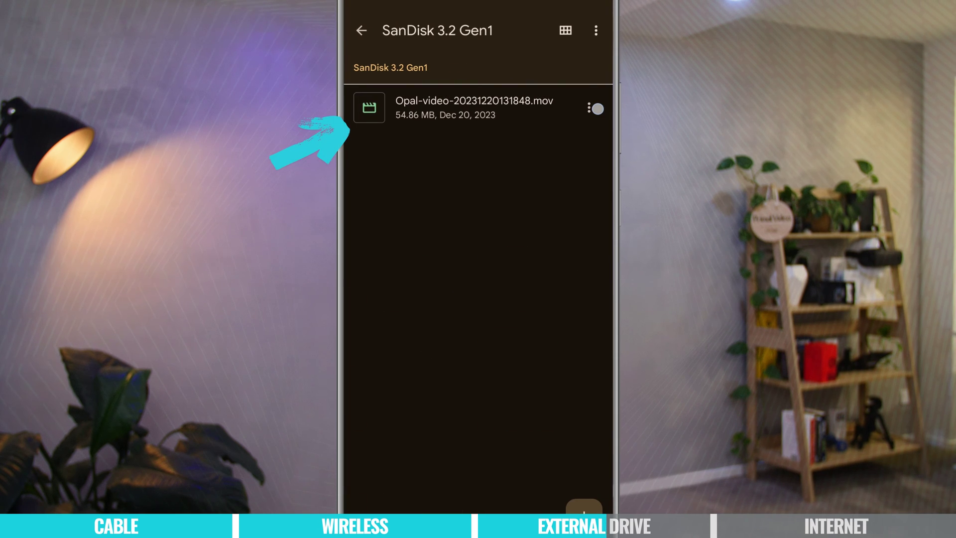
Step: Copy Opal-video-20231220131848.mov to Internal storage > Download, then view the Downloads list
left_click(596, 108)
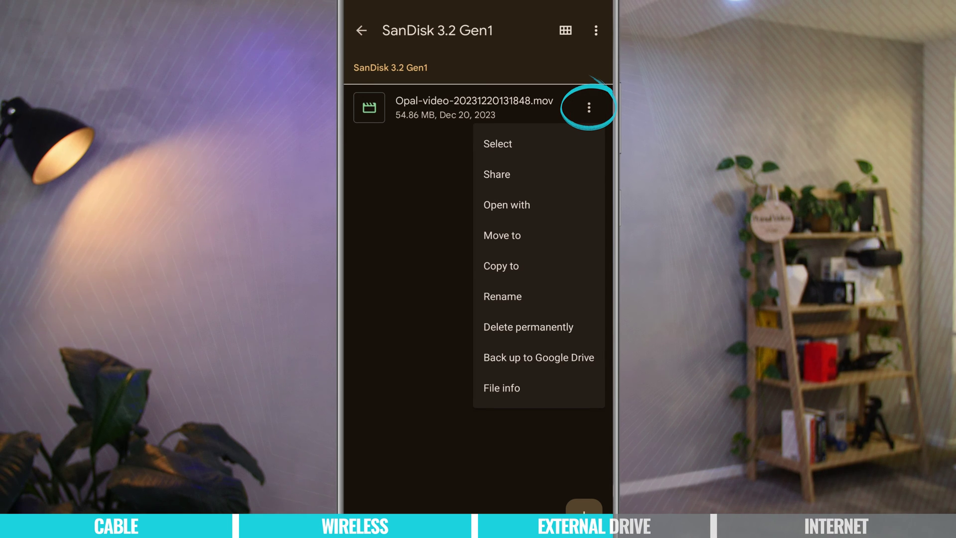
left_click(518, 264)
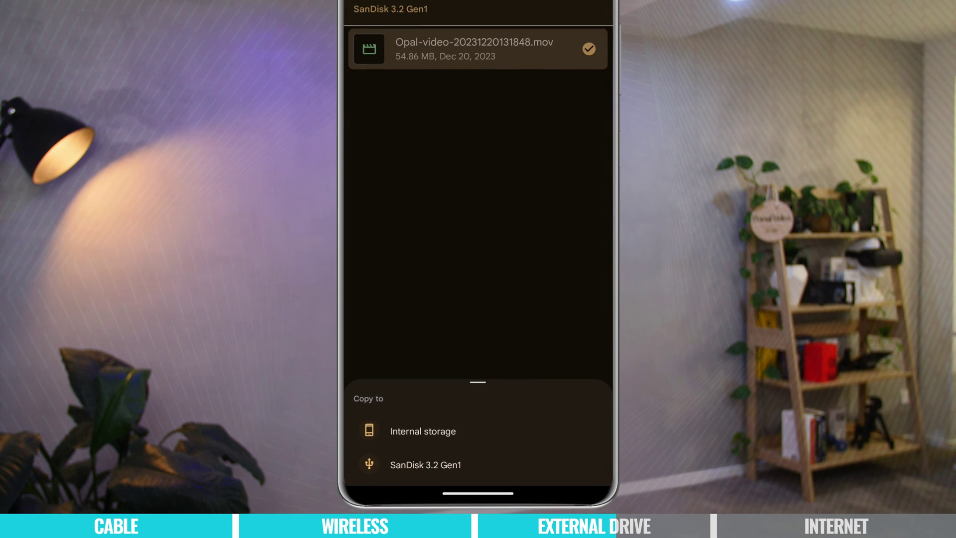
left_click(429, 432)
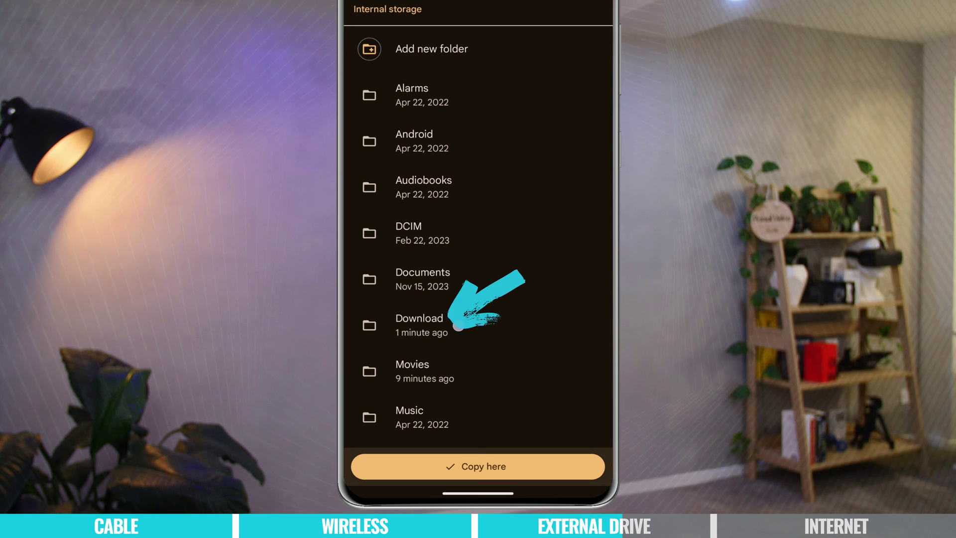
left_click(458, 325)
left_click(478, 466)
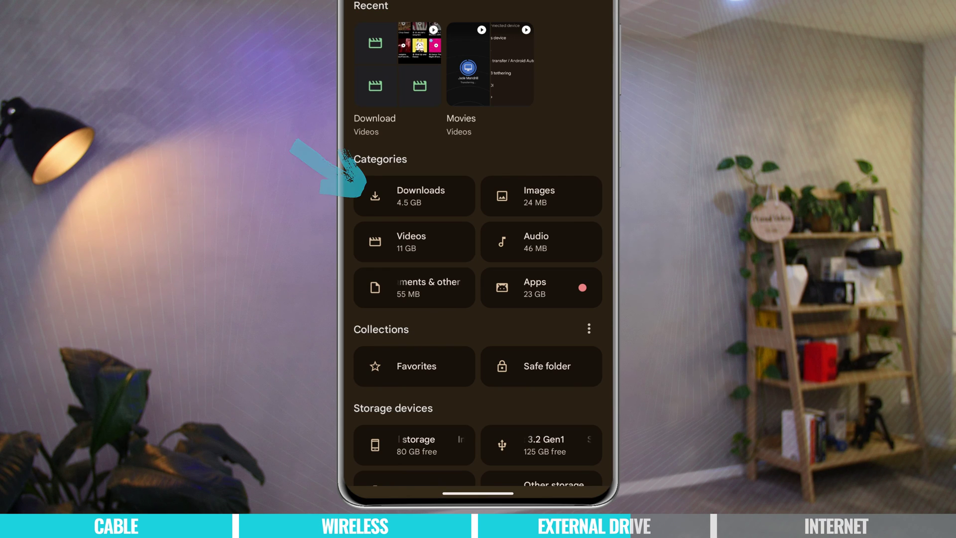
left_click(427, 197)
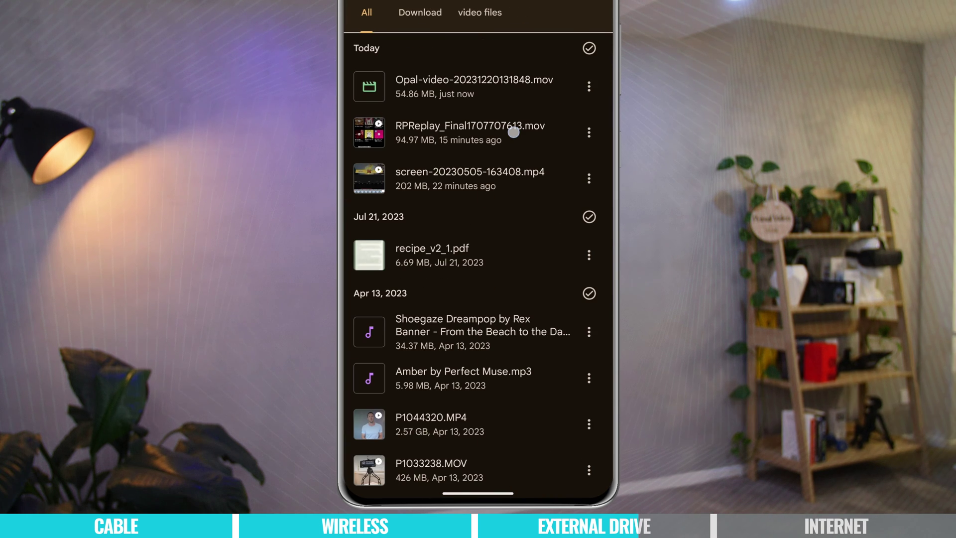
Step: Copy RPReplay_Final1707707613.mov from Downloads to the SanDisk 3.2 Gen1 drive with Copy to
left_click_drag(513, 132, 555, 134)
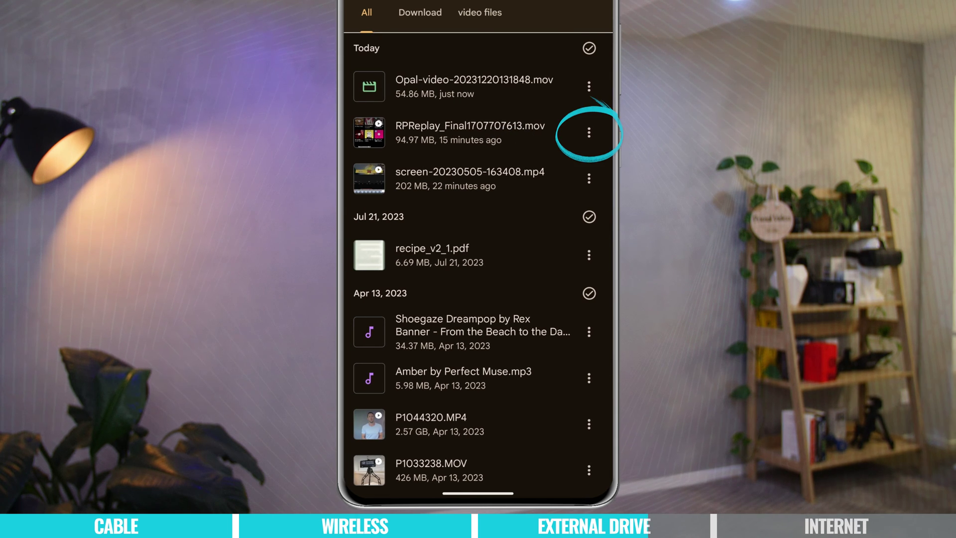
left_click(589, 132)
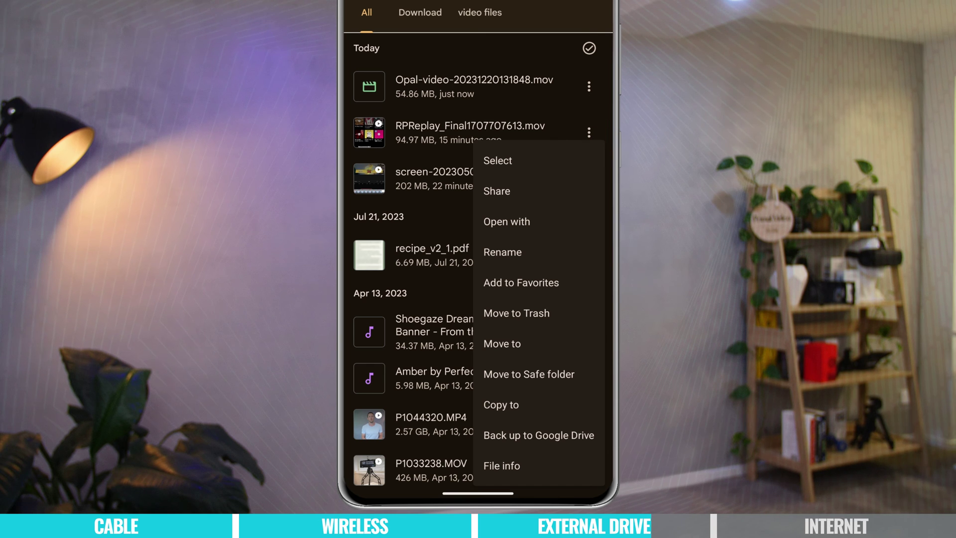
left_click(500, 404)
left_click(429, 463)
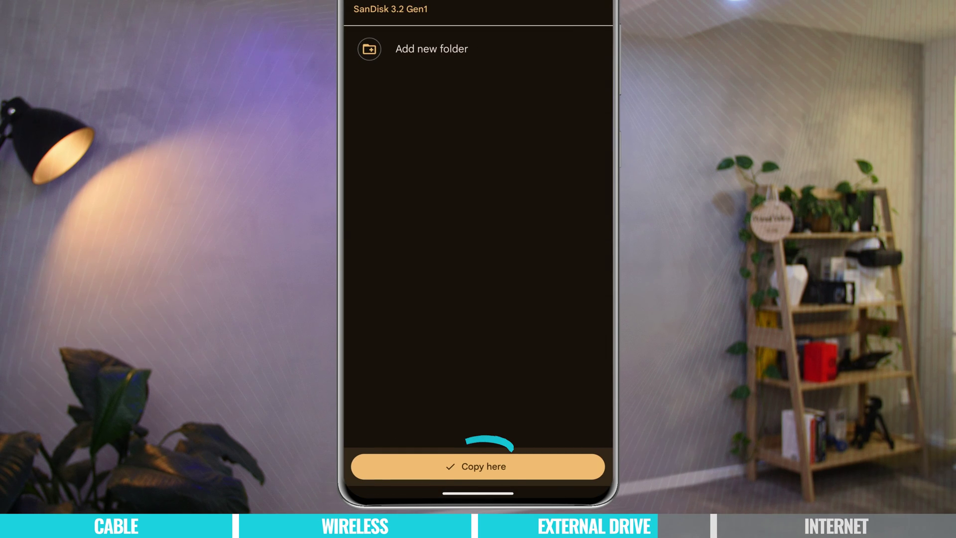
left_click(526, 465)
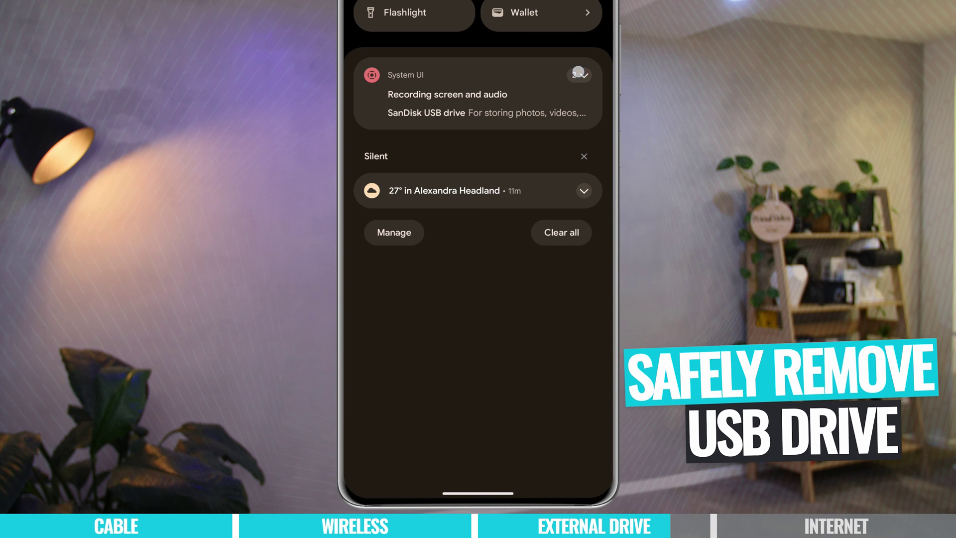
Step: Eject the SanDisk drive from the notification shade, then open Untitled in Finder
left_click(577, 71)
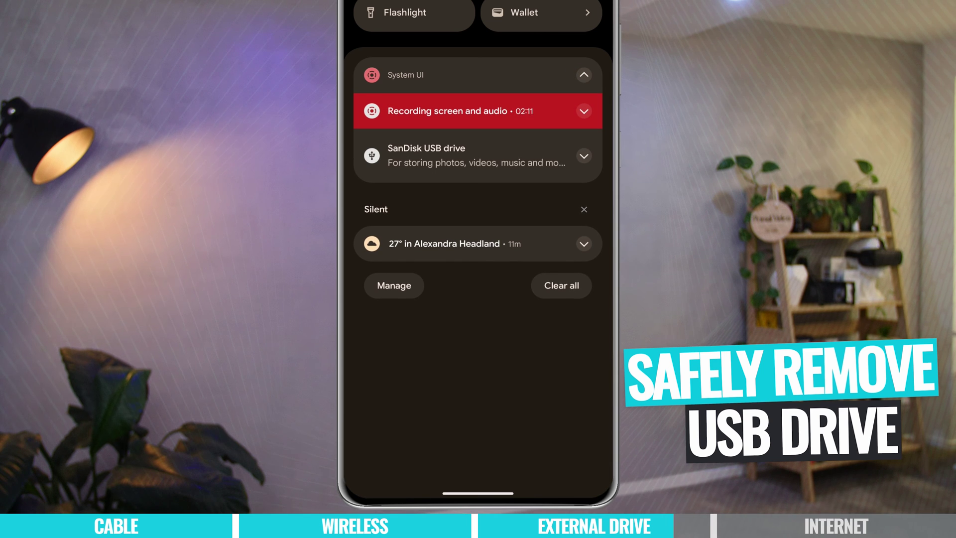
left_click(584, 156)
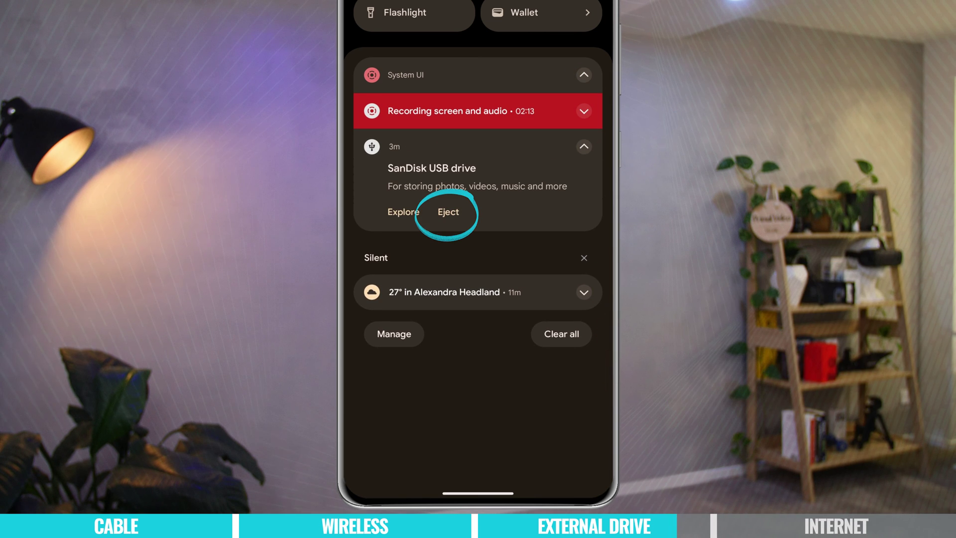
left_click(448, 211)
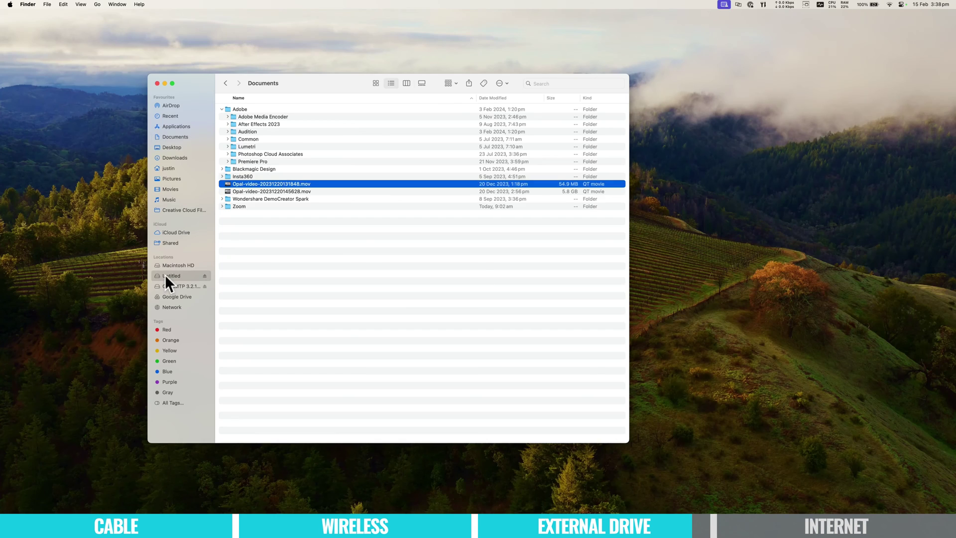
left_click(165, 274)
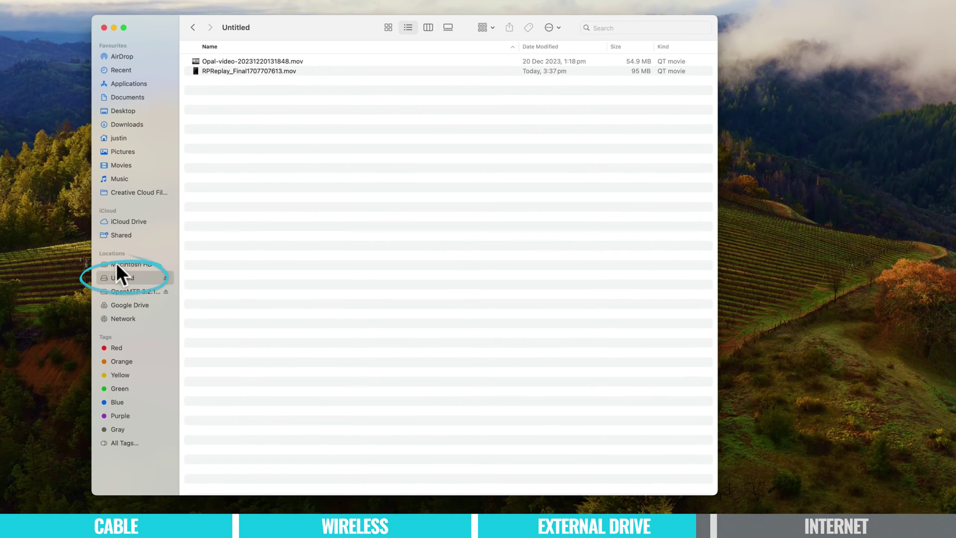
Step: Inspect the Opal-video and RPReplay files on the Untitled USB drive
left_click(218, 62)
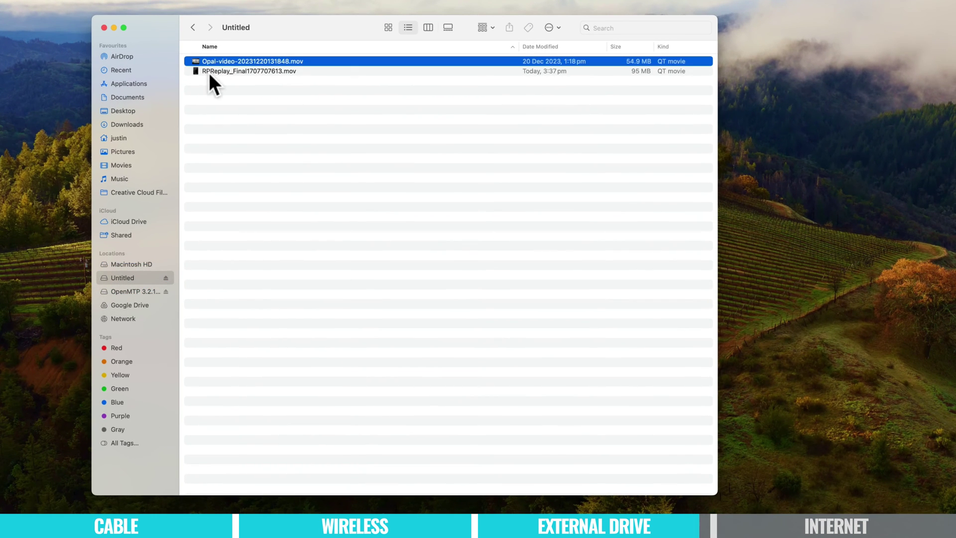
left_click(258, 71)
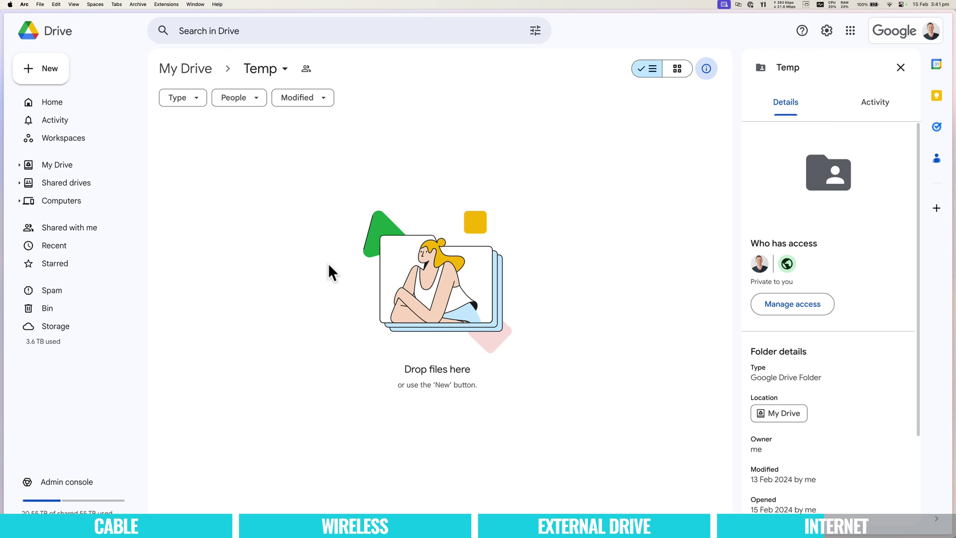
Step: Drag loom.mov from Downloads onto the Drive Temp folder to upload it
left_click(4, 297)
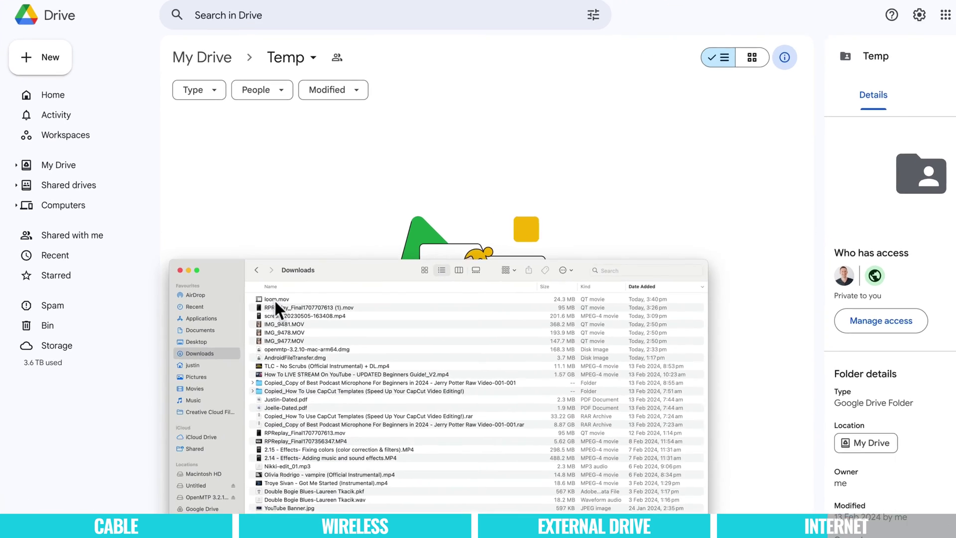
left_click_drag(251, 287, 284, 292)
left_click_drag(366, 336, 358, 186)
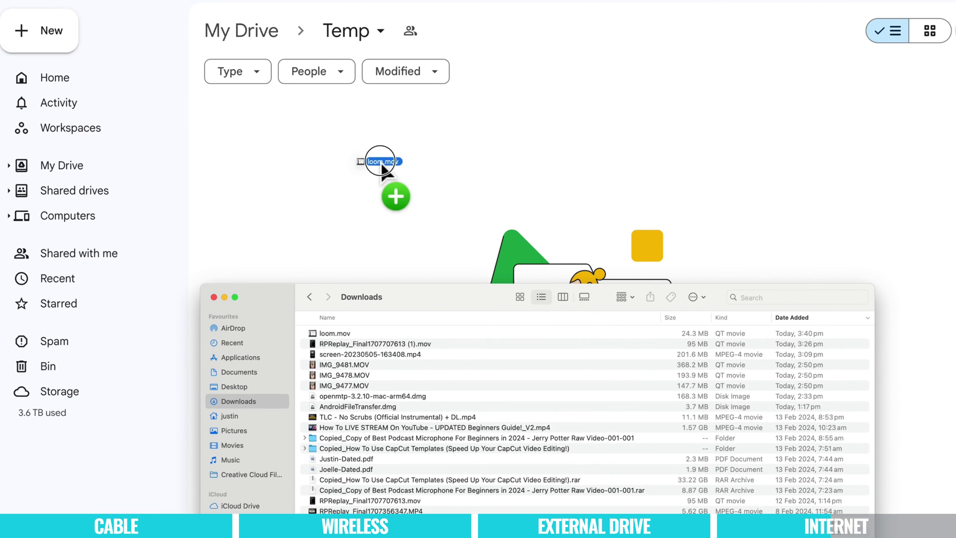
left_click(628, 177)
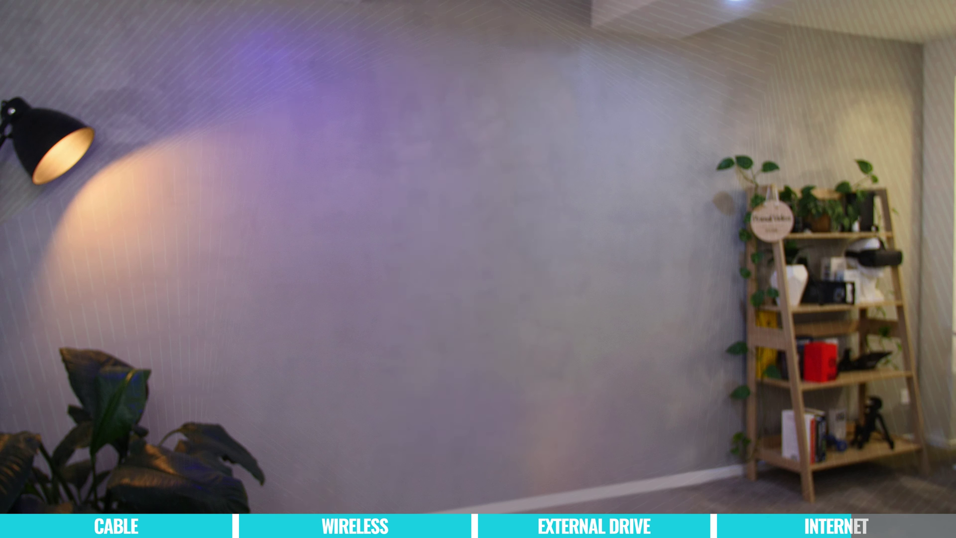
Step: Launch the Google Drive app on the phone and browse its files
type("drive")
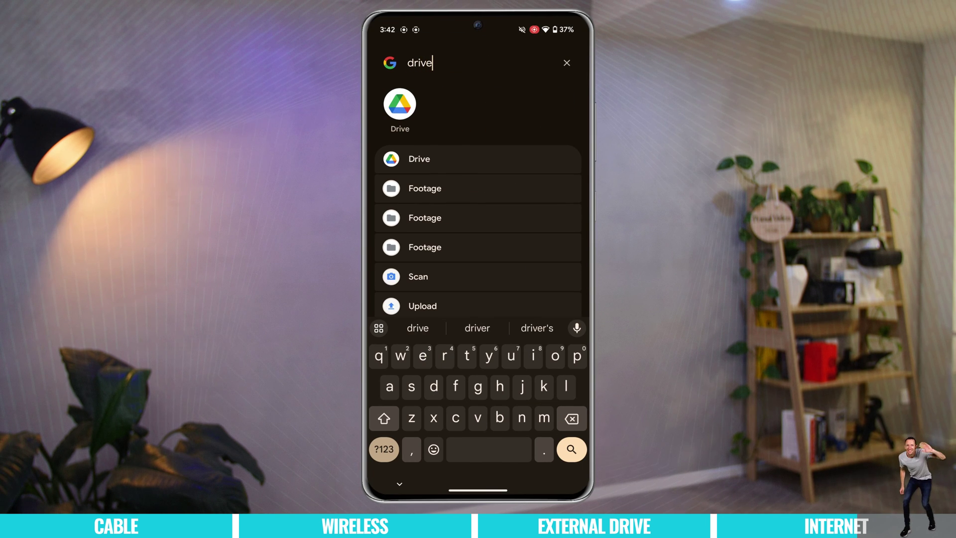
key("Return")
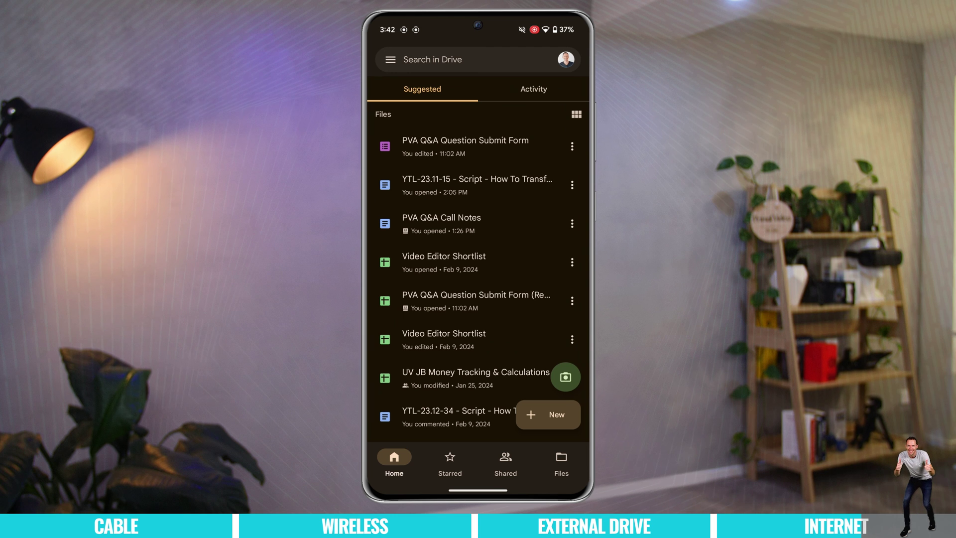
left_click(564, 460)
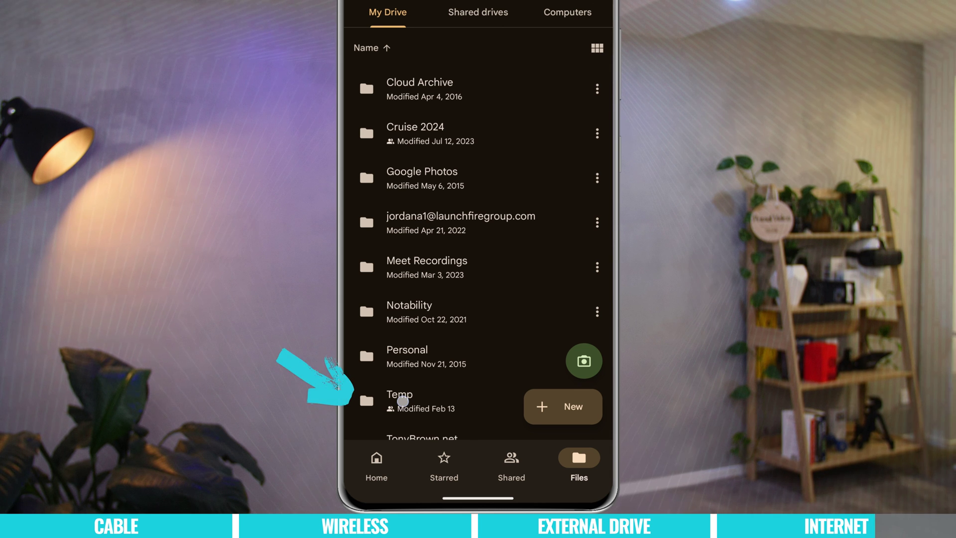
Step: Download loom.mov from the Temp folder to the phone
left_click(402, 401)
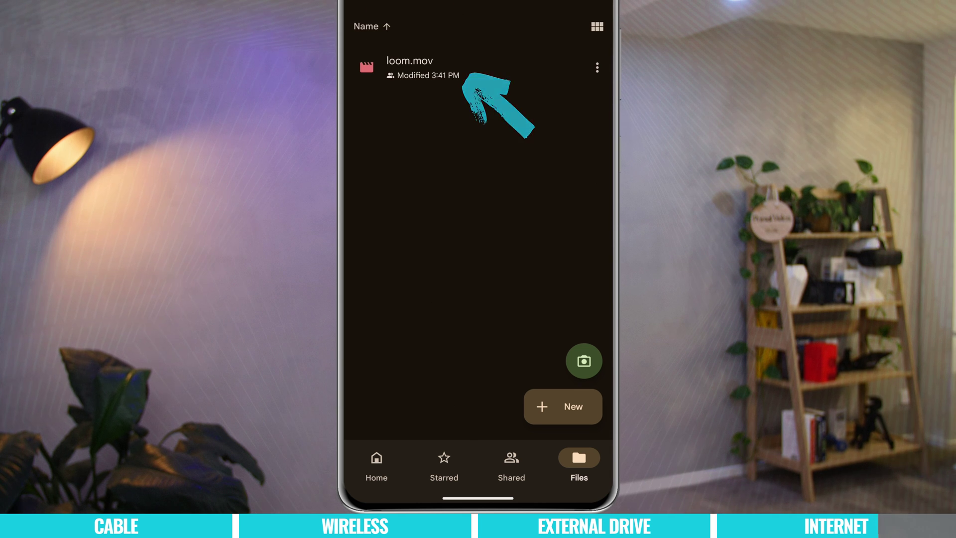
left_click(596, 67)
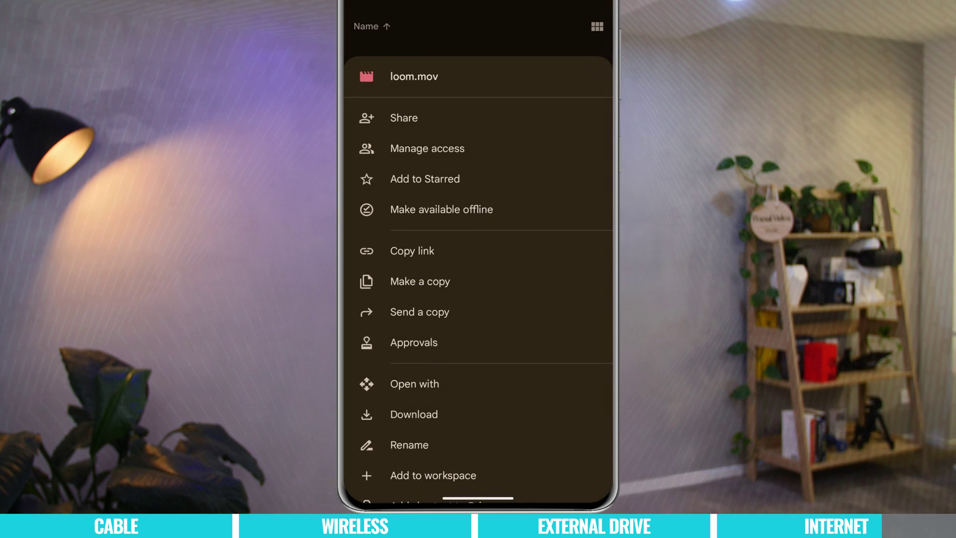
left_click(413, 414)
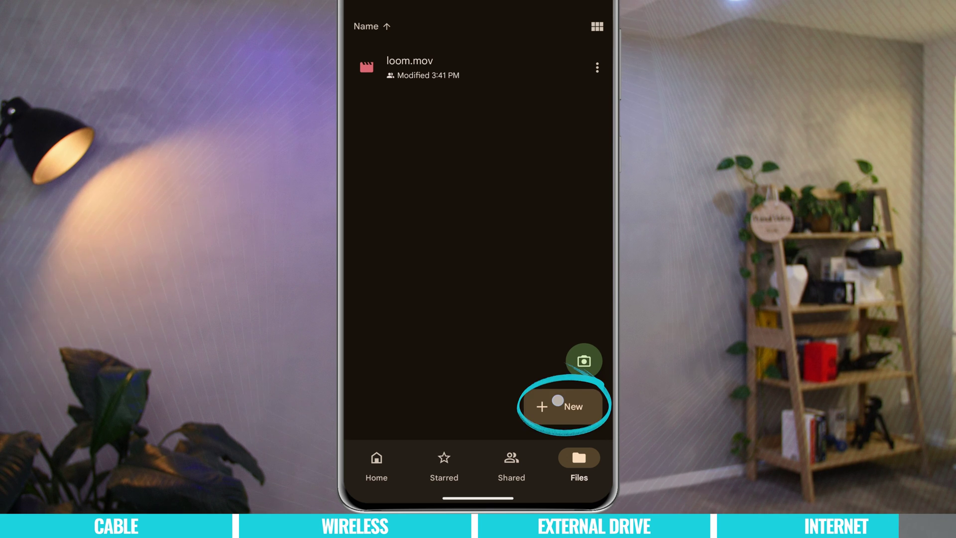
Step: Upload Opal-video-20231220131848.mov from the phone to Temp and watch its progress
left_click(558, 401)
left_click(478, 369)
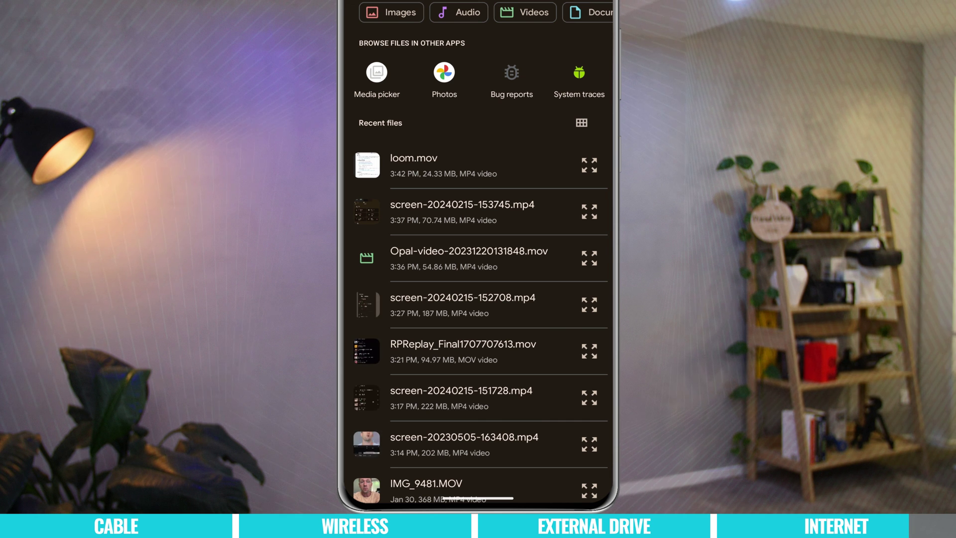
left_click(476, 259)
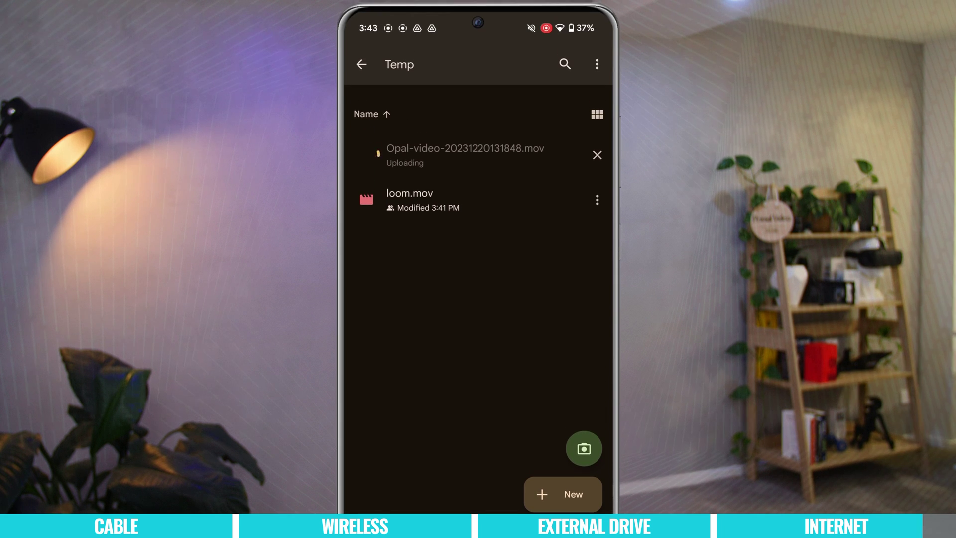
left_click_drag(533, 40, 514, 437)
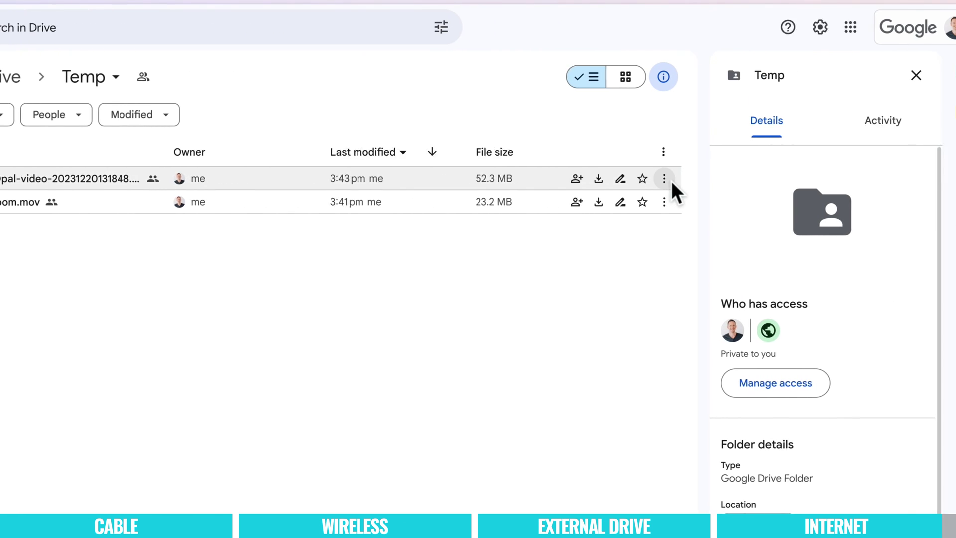
Step: Download Opal-video-20231220131848.mov from the web Temp folder to the Mac
left_click(664, 178)
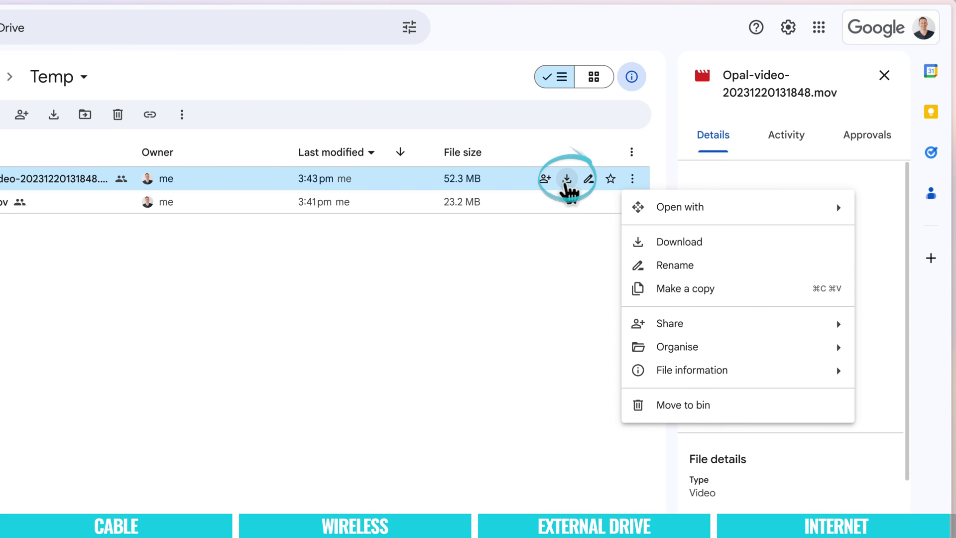
left_click(655, 244)
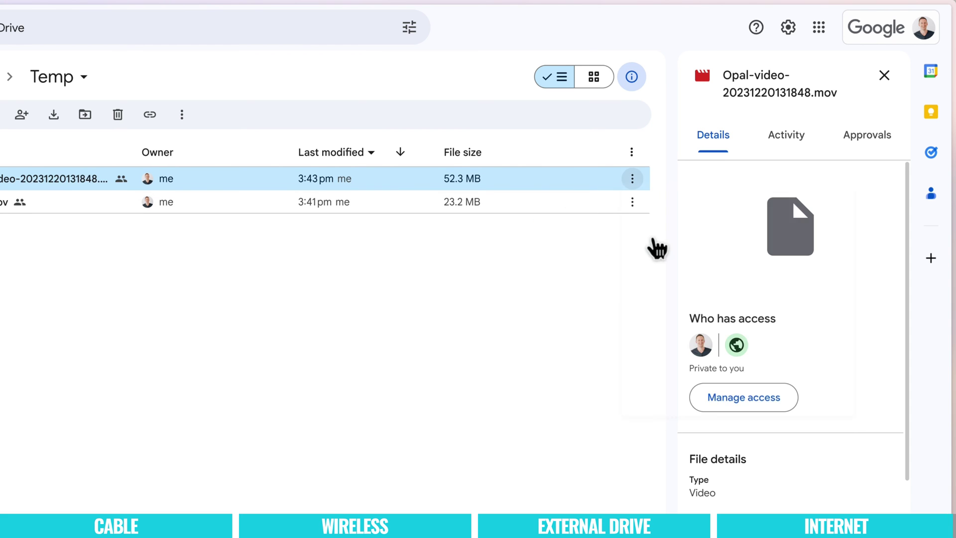